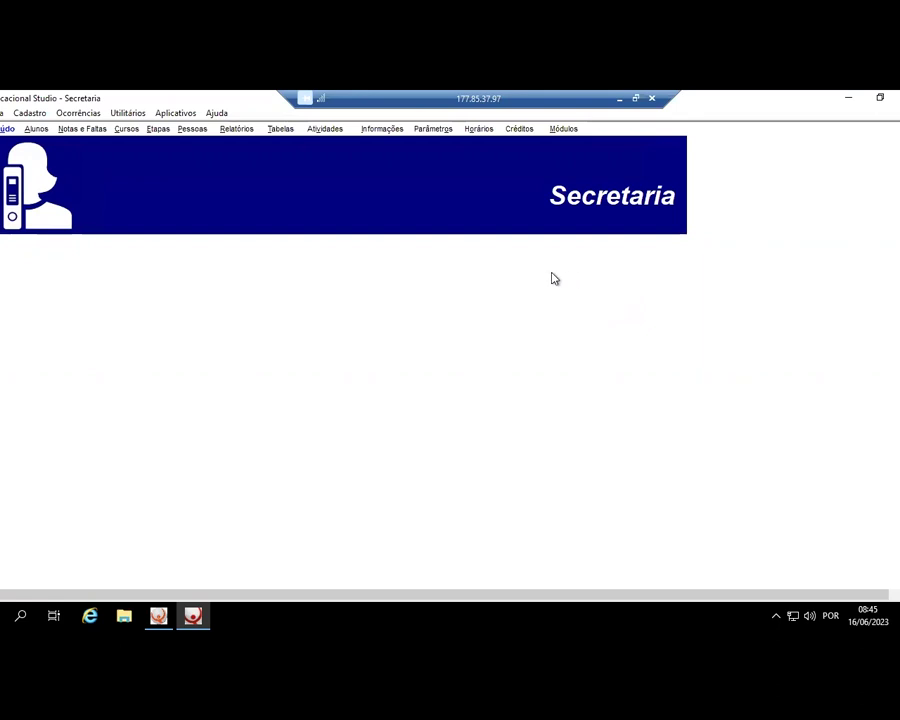
# Step: Open the class transfer activity, find the student by first name and select the 2023 enrolment in 9º Ano B
pyautogui.click(323, 134)
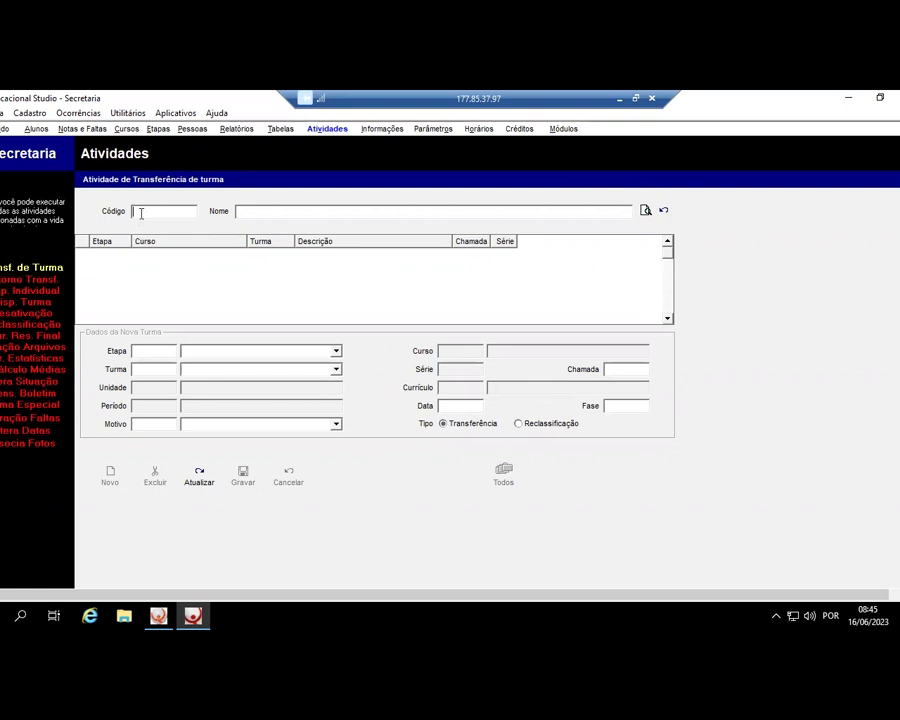
pyautogui.click(250, 210)
pyautogui.write('pe')
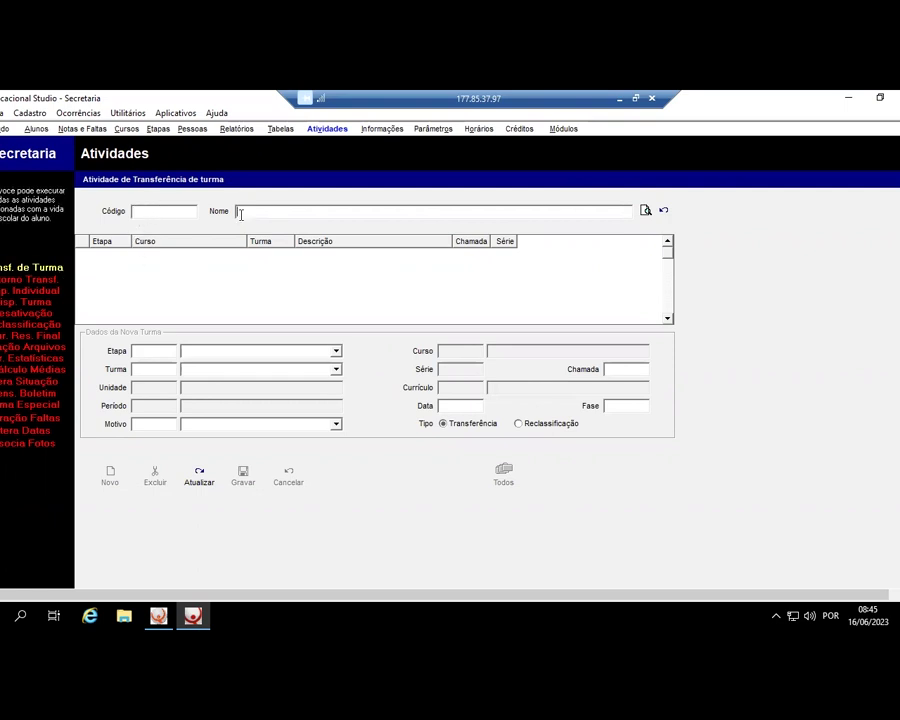
pyautogui.write('ter')
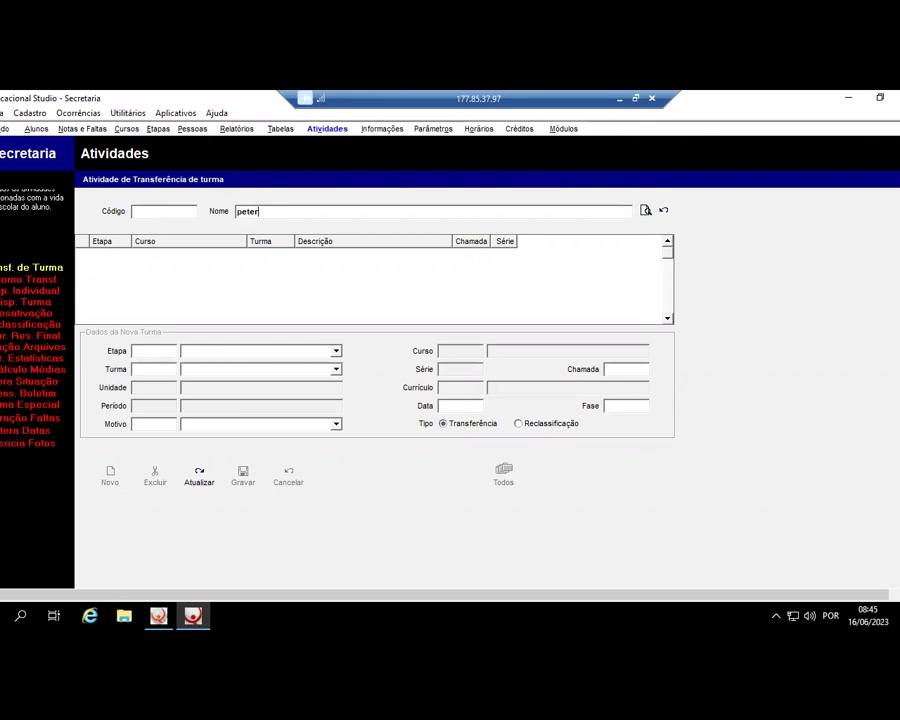
pyautogui.click(645, 212)
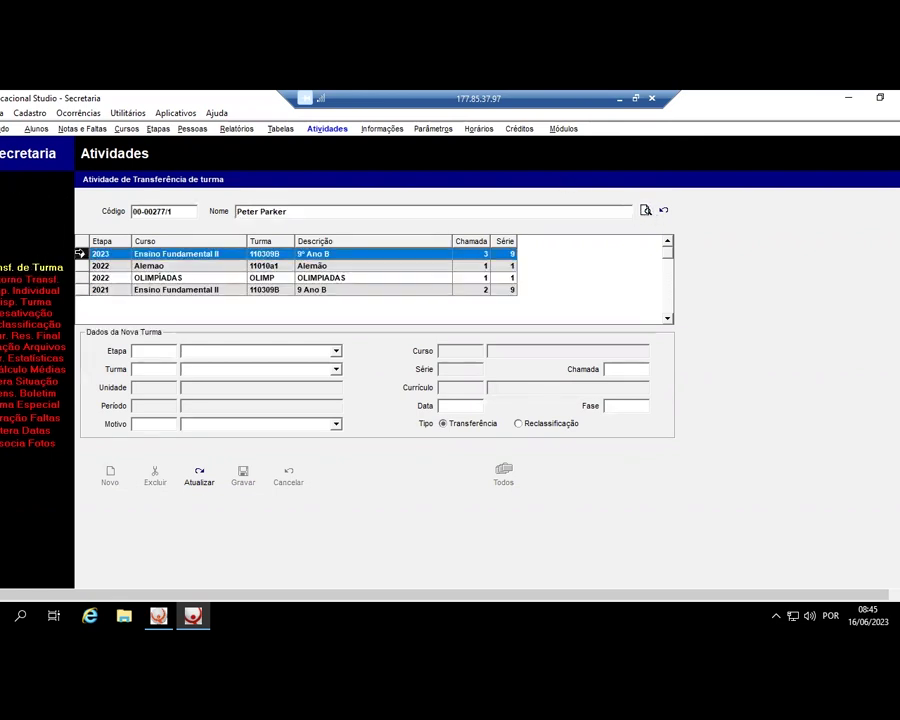
pyautogui.click(276, 258)
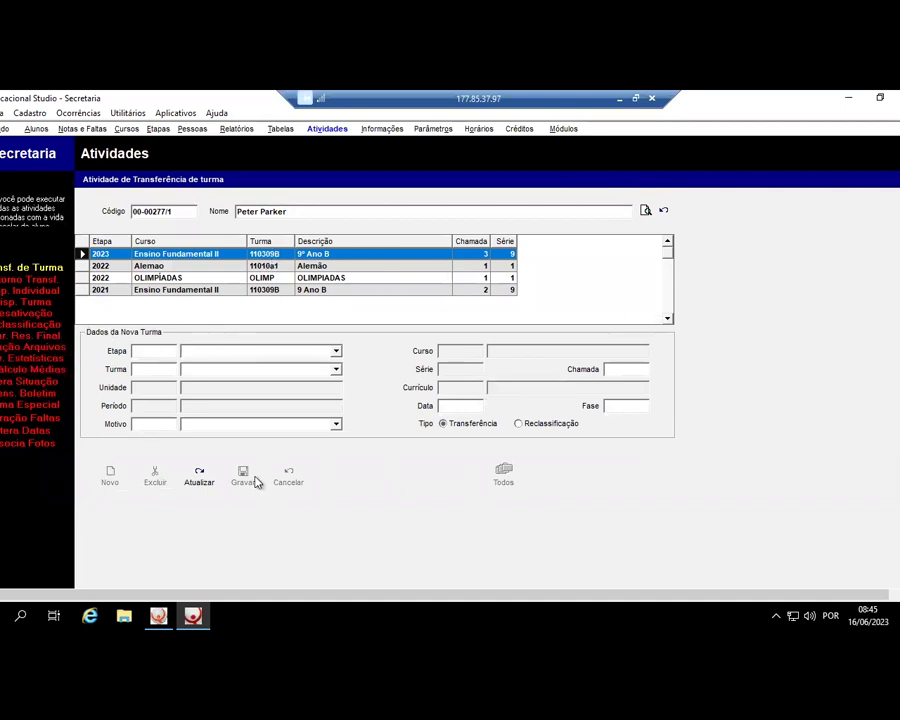
# Step: Set the new class to 9º Ano A in Ano Letivo 2023, with Adaptação as the transfer reason
pyautogui.click(337, 353)
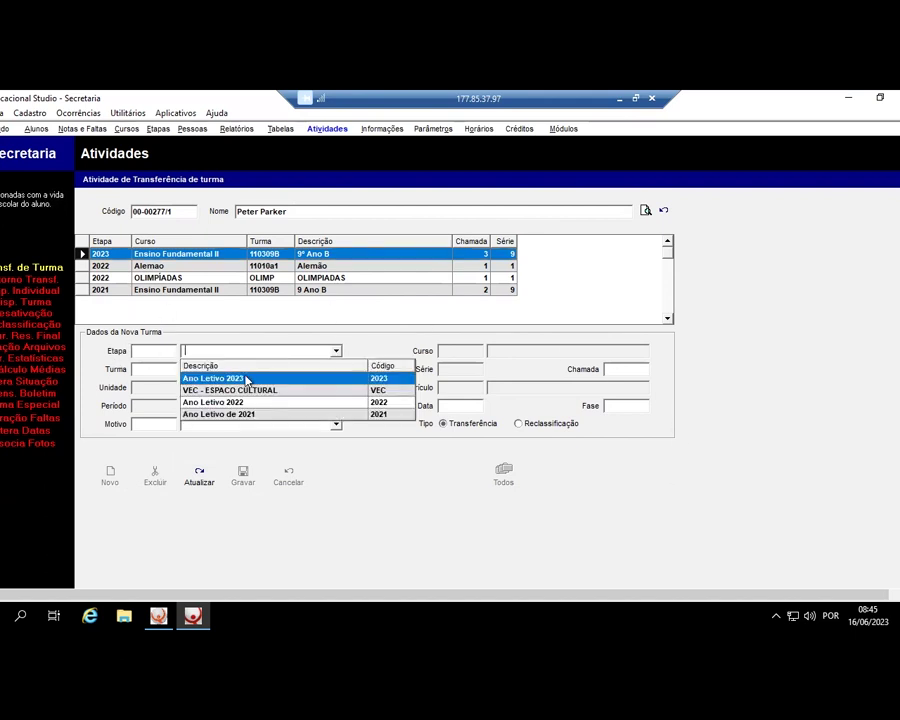
pyautogui.click(247, 376)
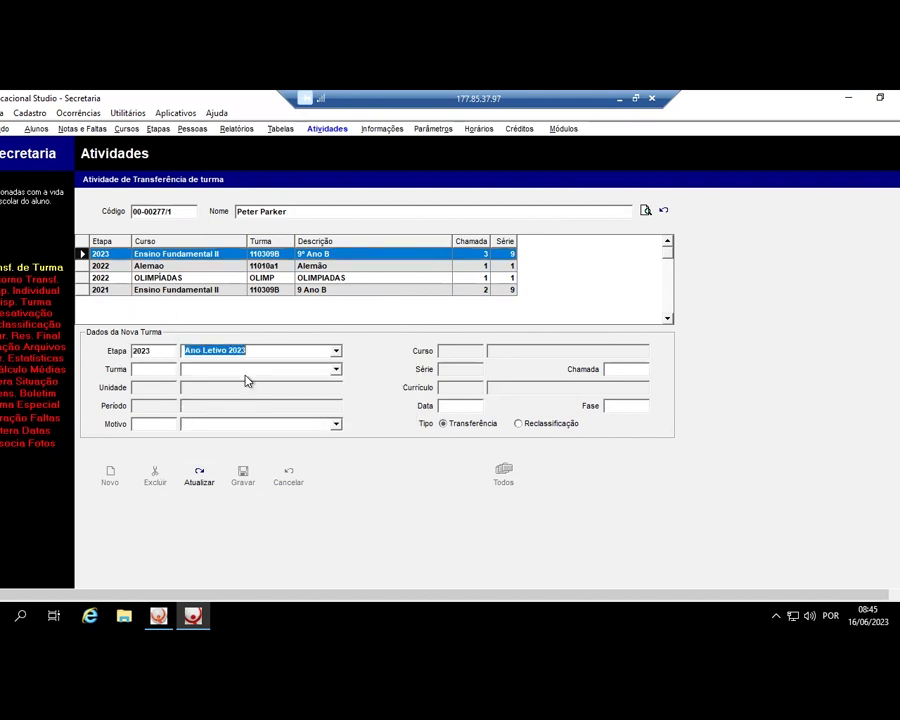
pyautogui.click(337, 370)
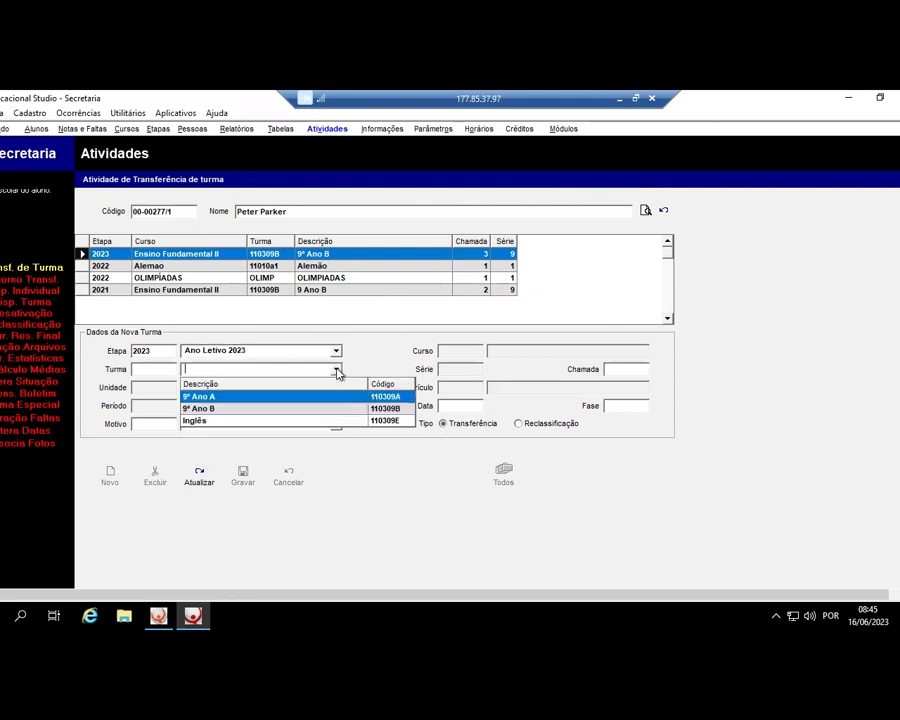
pyautogui.click(211, 398)
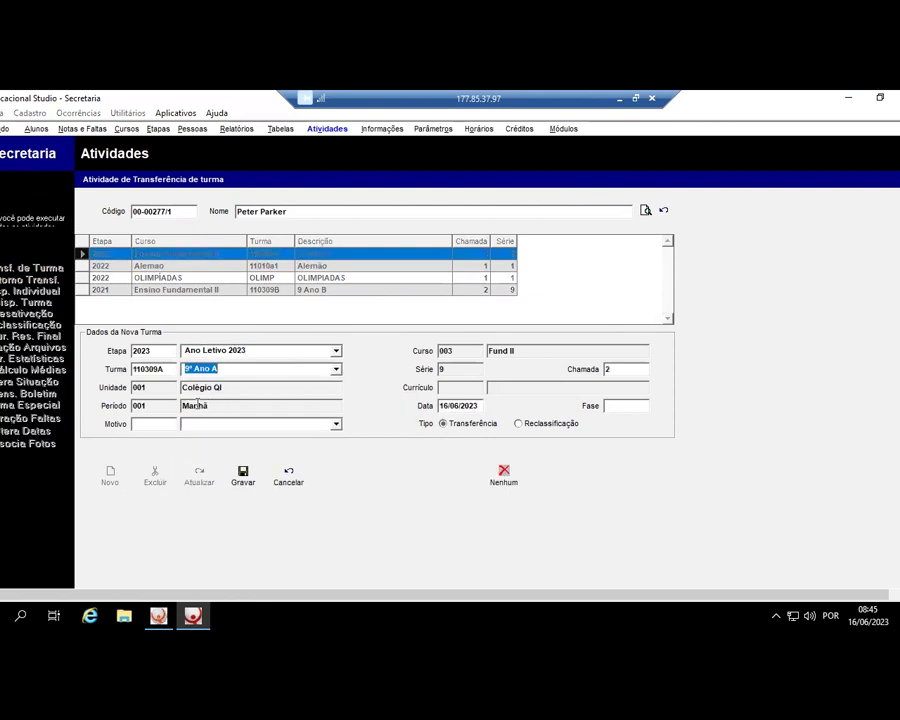
pyautogui.click(336, 424)
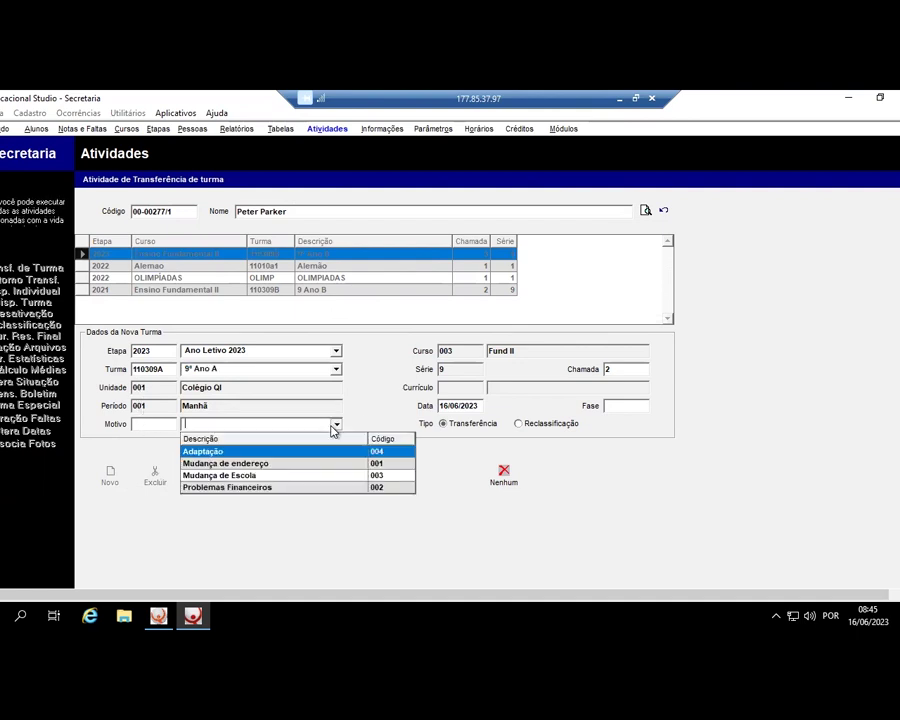
pyautogui.click(210, 452)
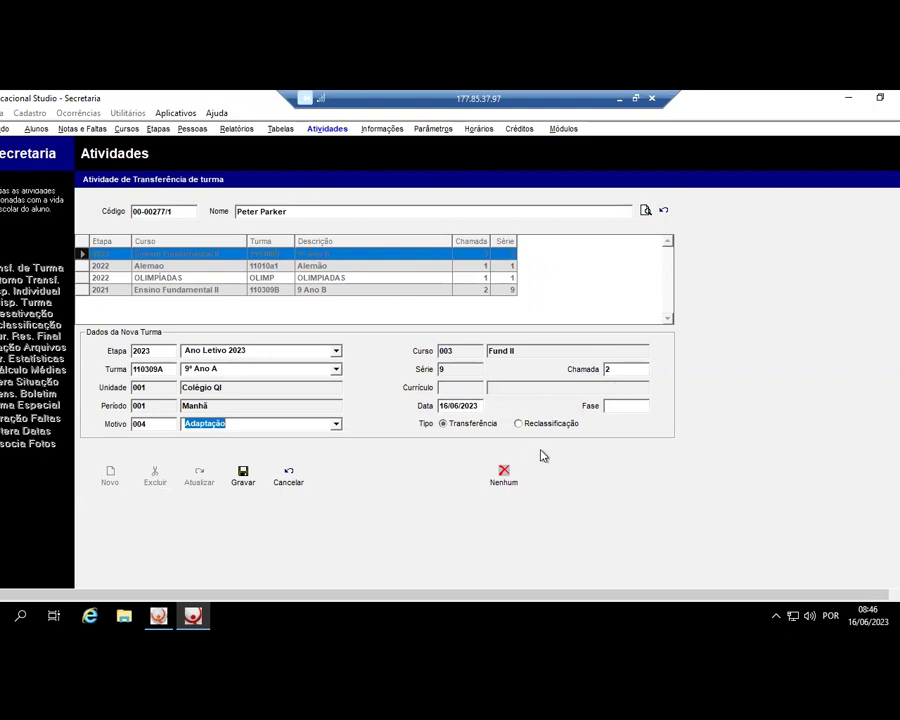
# Step: Set the transfer date to 14/06/2023 and the phase (Fase) to 2
pyautogui.click(446, 407)
pyautogui.press('Delete')
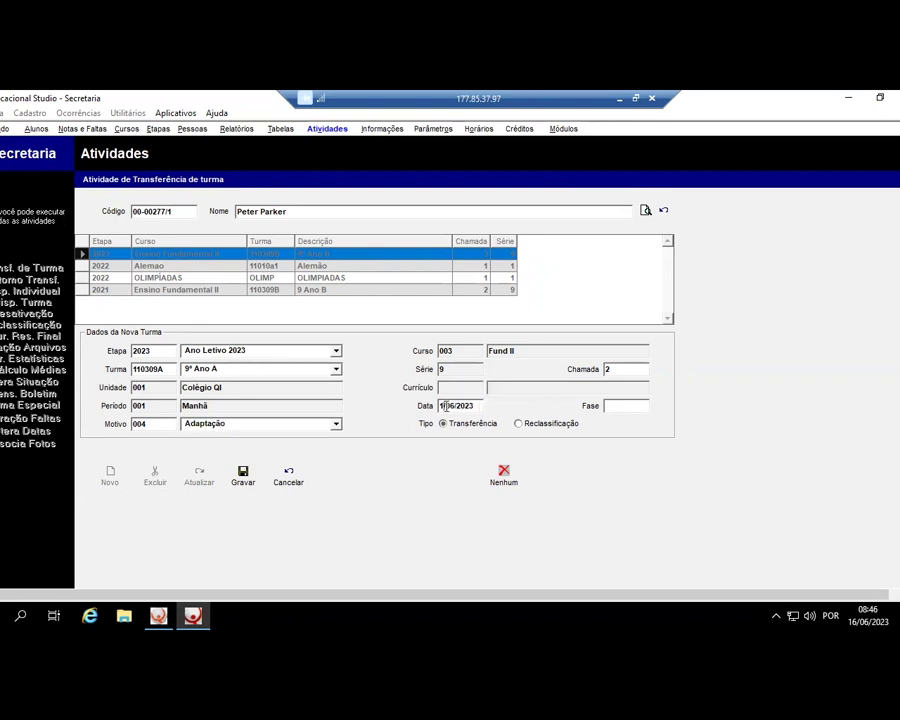
pyautogui.write('4')
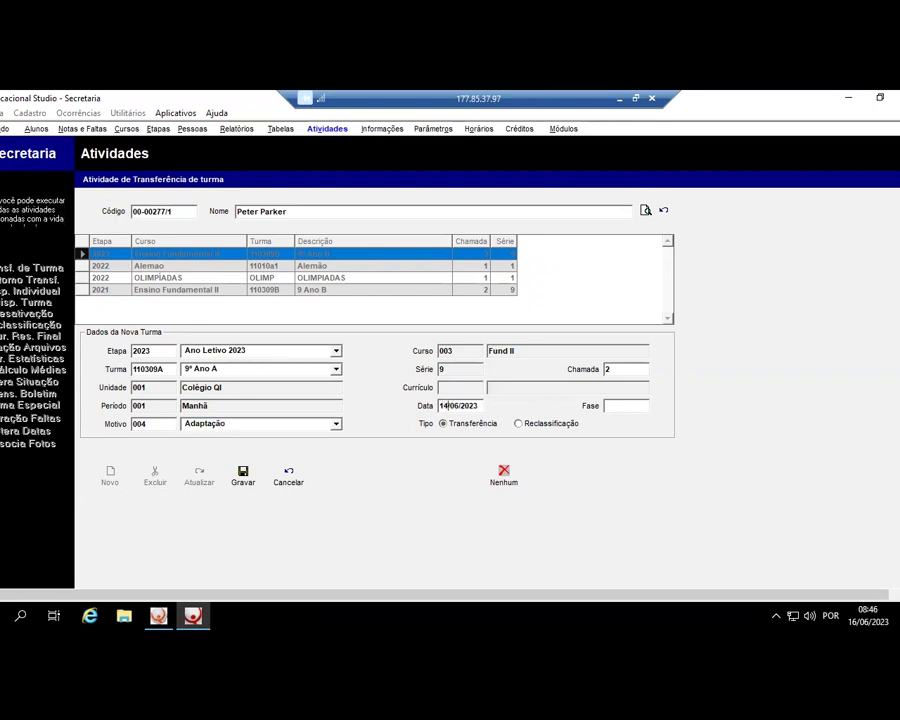
pyautogui.click(616, 406)
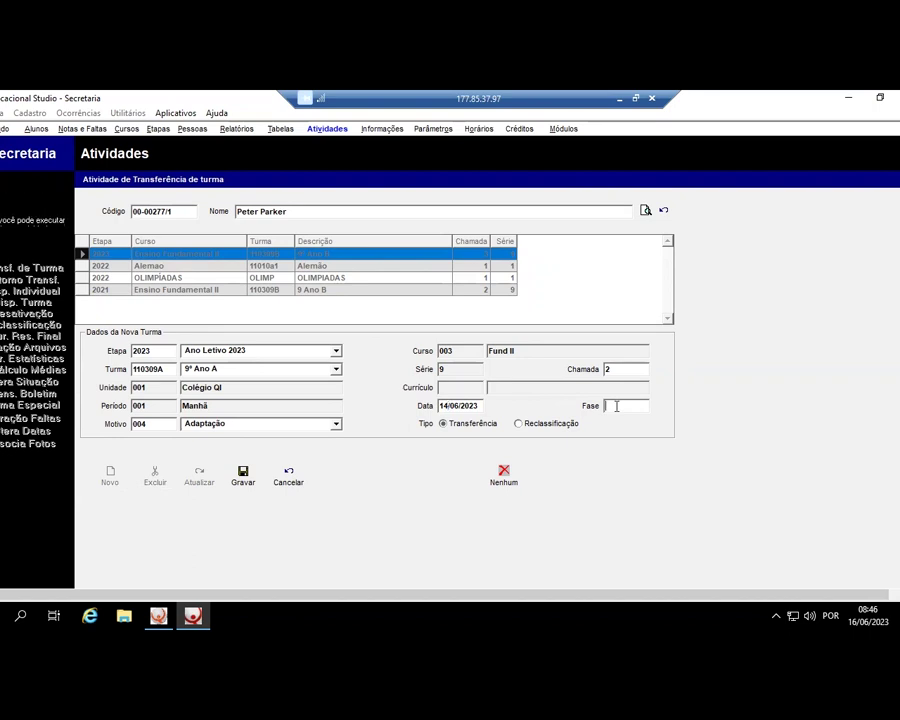
pyautogui.write('2')
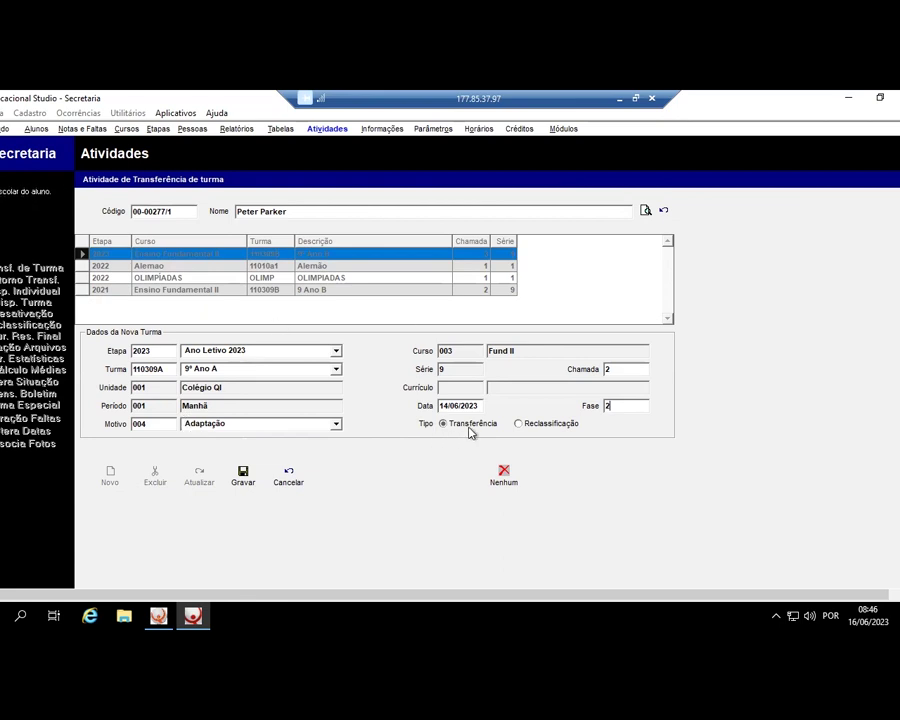
# Step: Switch the transfer option from Nenhum to Todos and save the class transfer with type Transferência
pyautogui.click(503, 474)
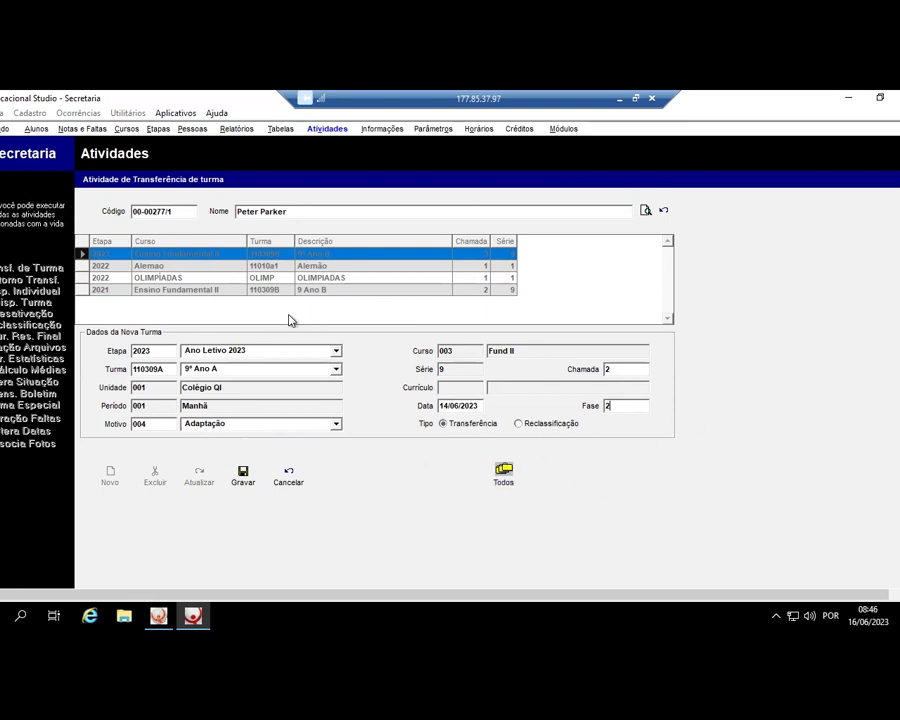
pyautogui.click(519, 425)
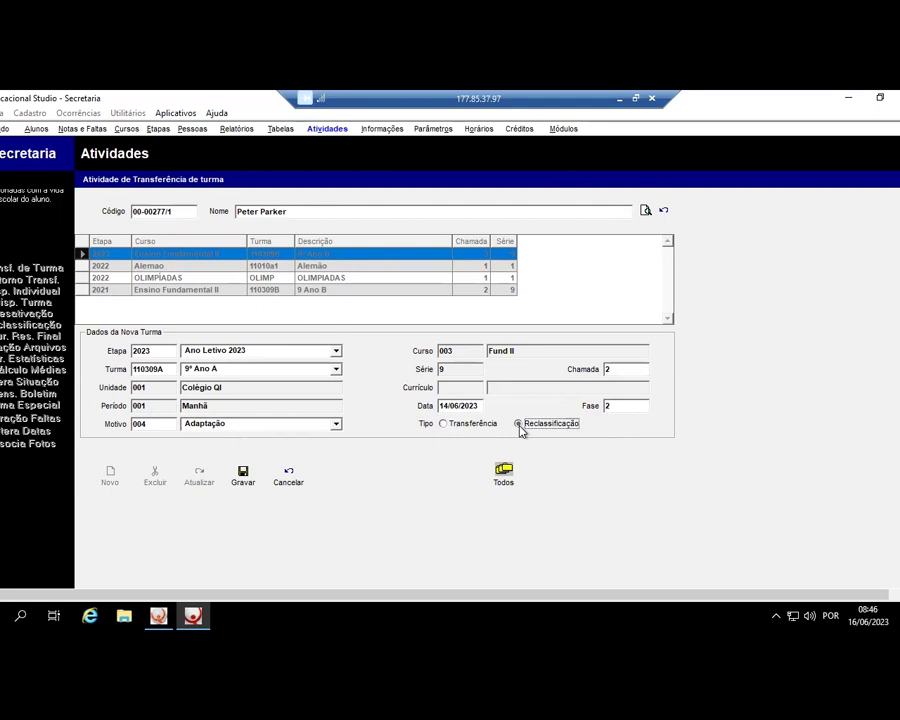
pyautogui.click(443, 424)
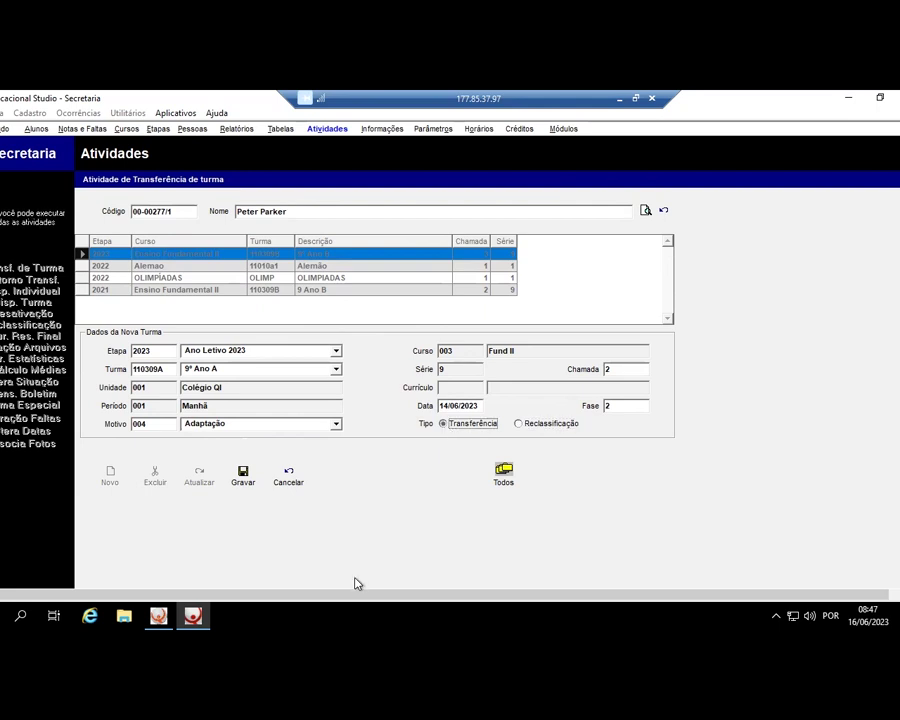
pyautogui.click(243, 474)
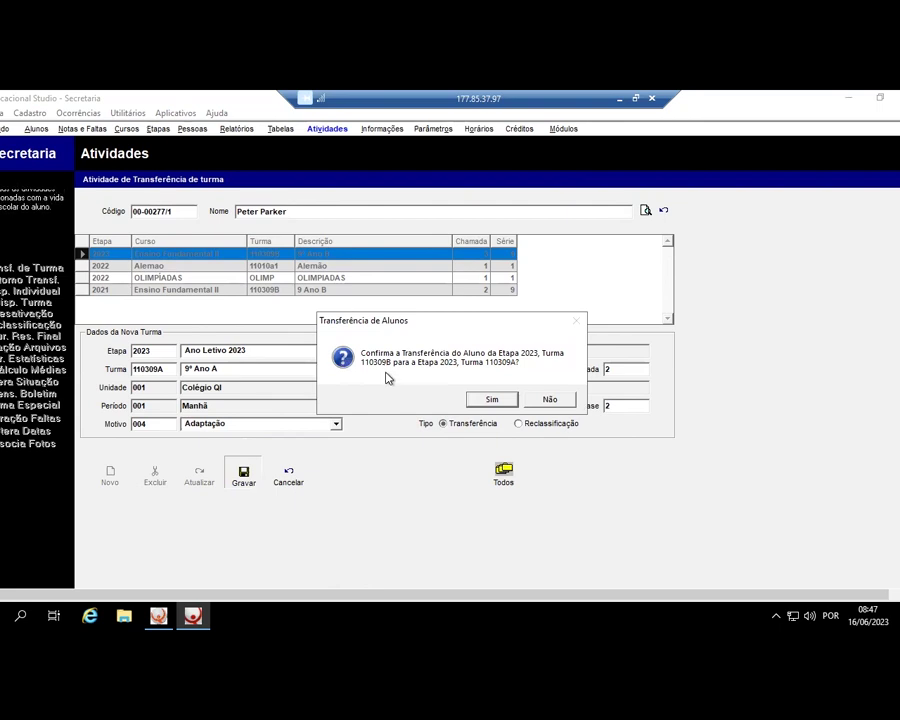
pyautogui.click(484, 402)
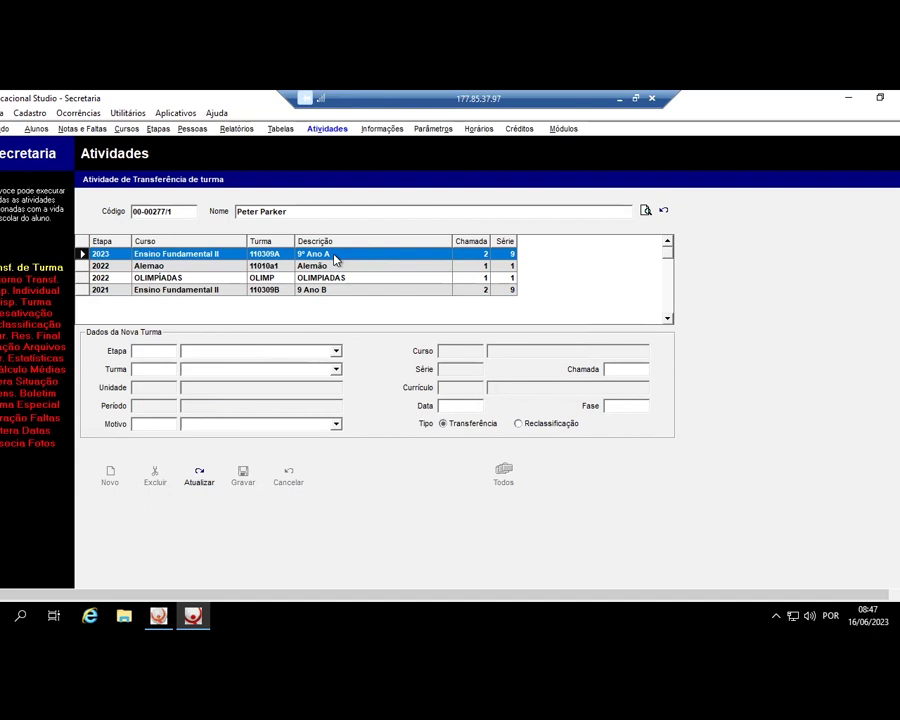
# Step: Find the student in the transfer reversal activity and save the reversal from 9º Ano A to 9º Ano B
pyautogui.click(8, 284)
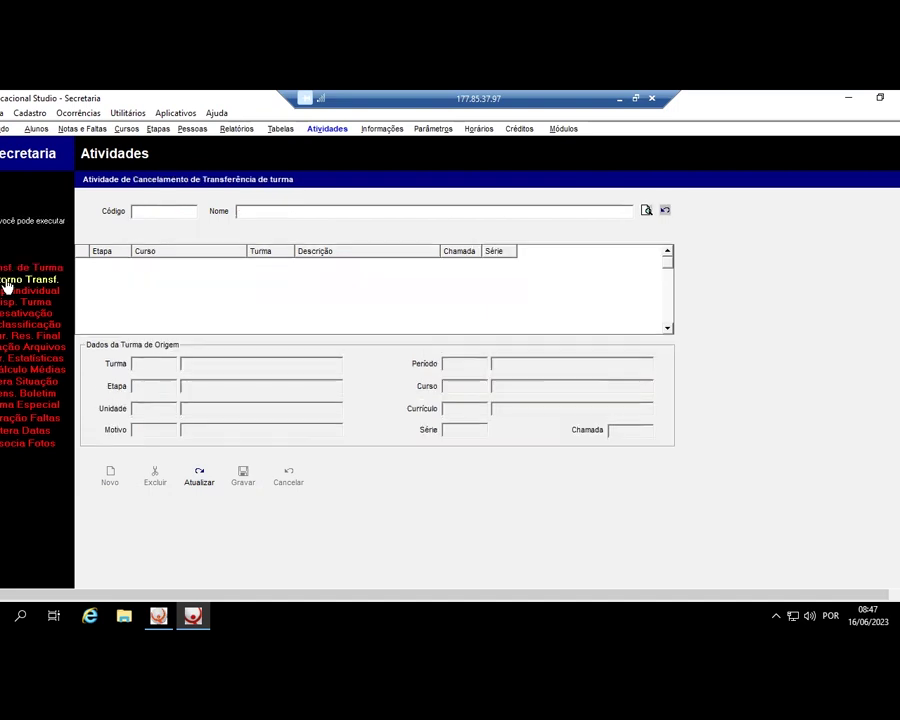
pyautogui.click(246, 213)
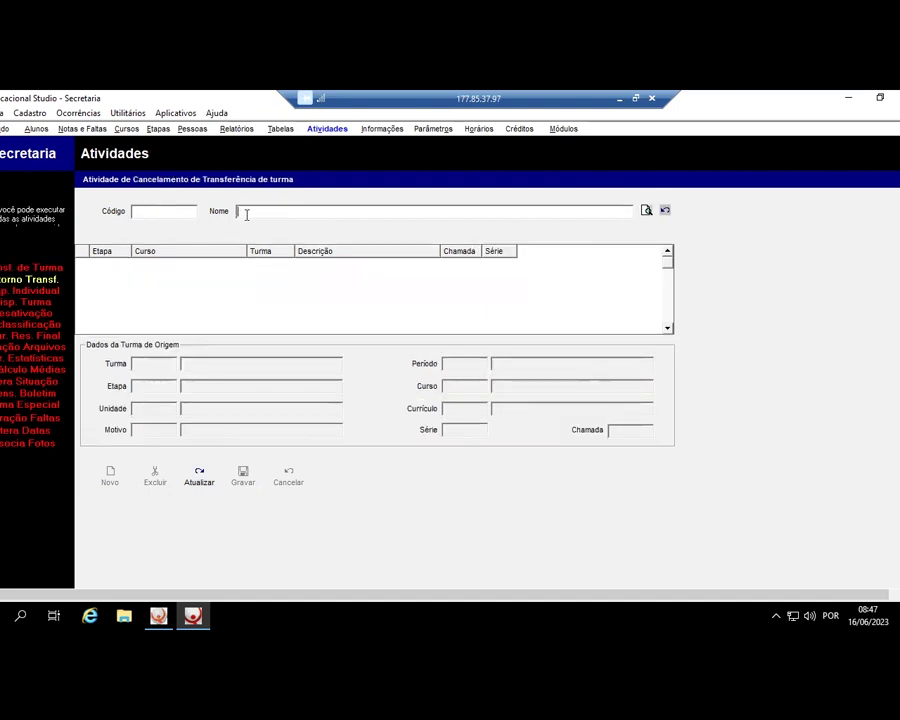
pyautogui.write('peter')
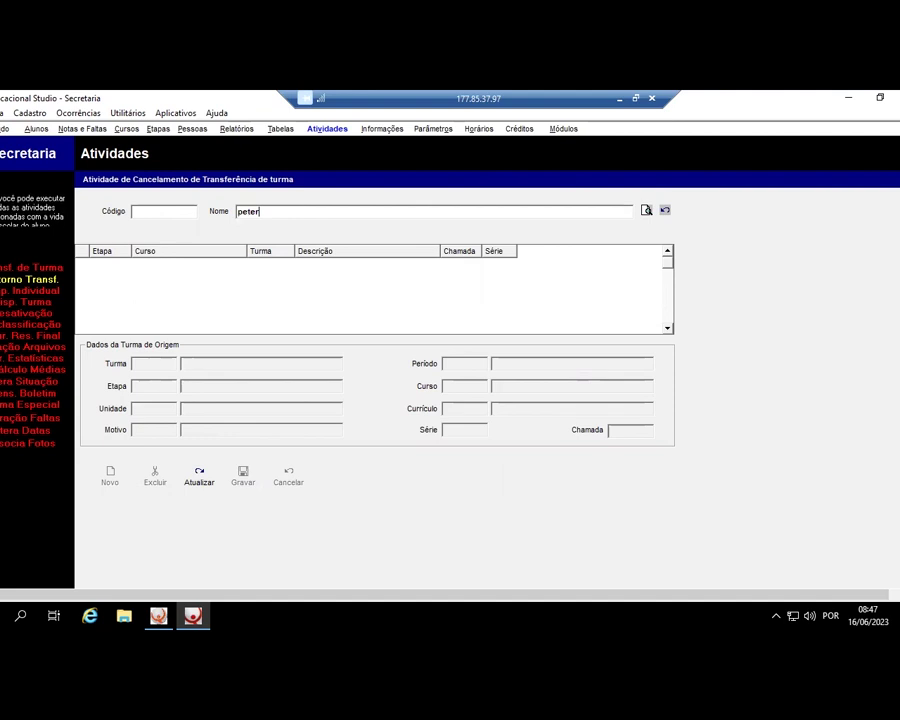
pyautogui.click(646, 211)
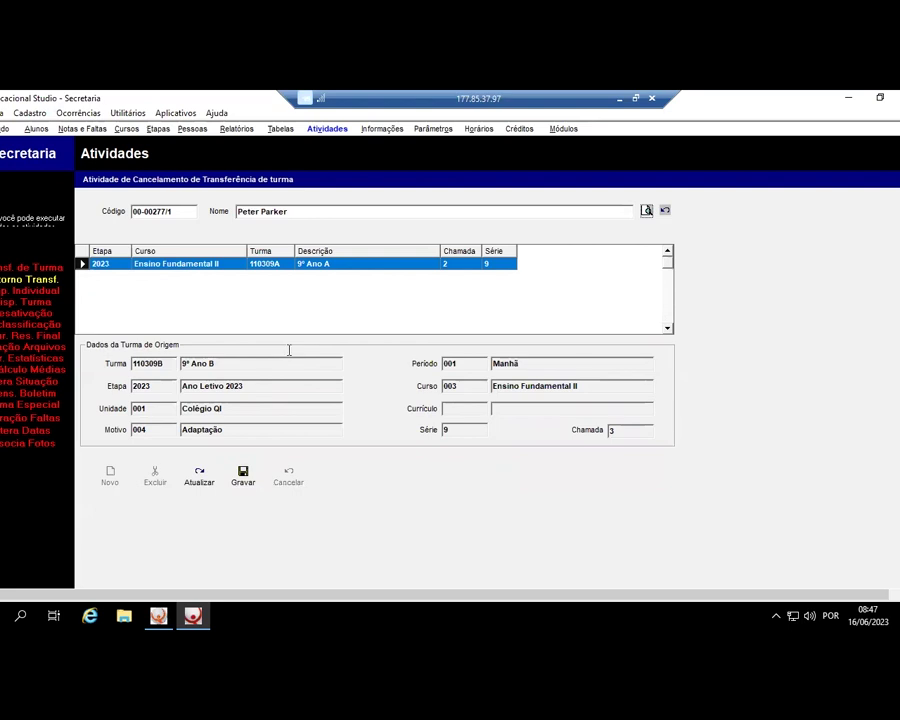
pyautogui.click(250, 475)
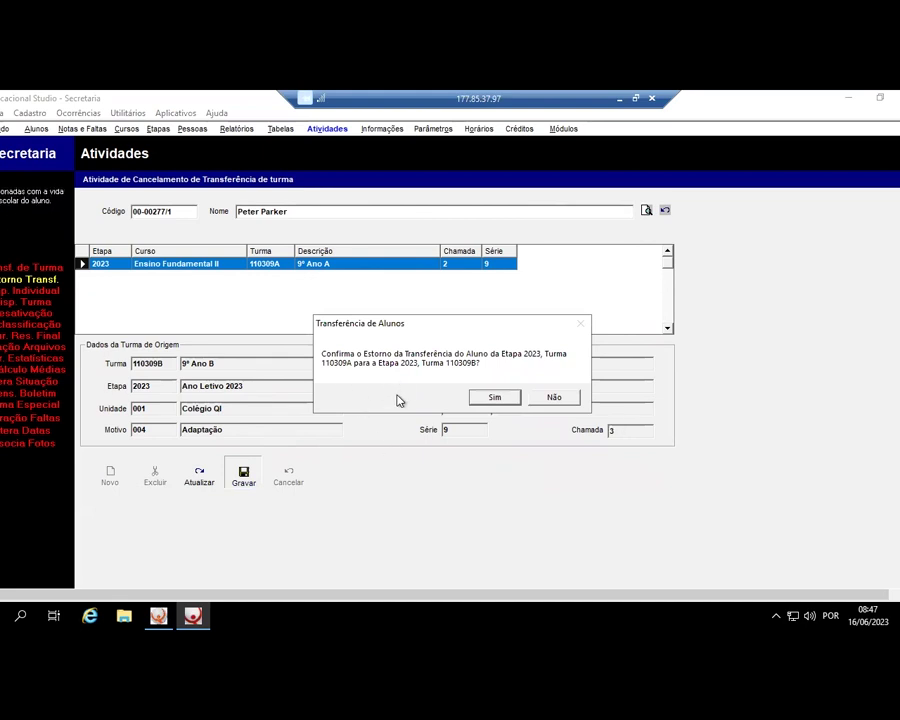
pyautogui.click(492, 401)
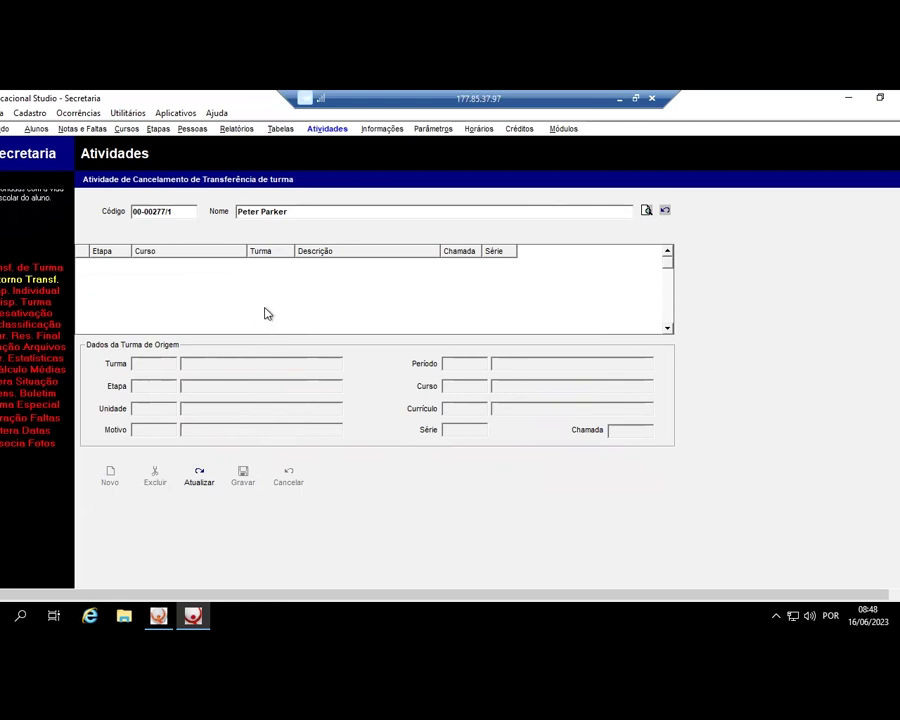
# Step: Register a new reason in the deactivation reasons table with code 005 and description Teste
pyautogui.click(281, 130)
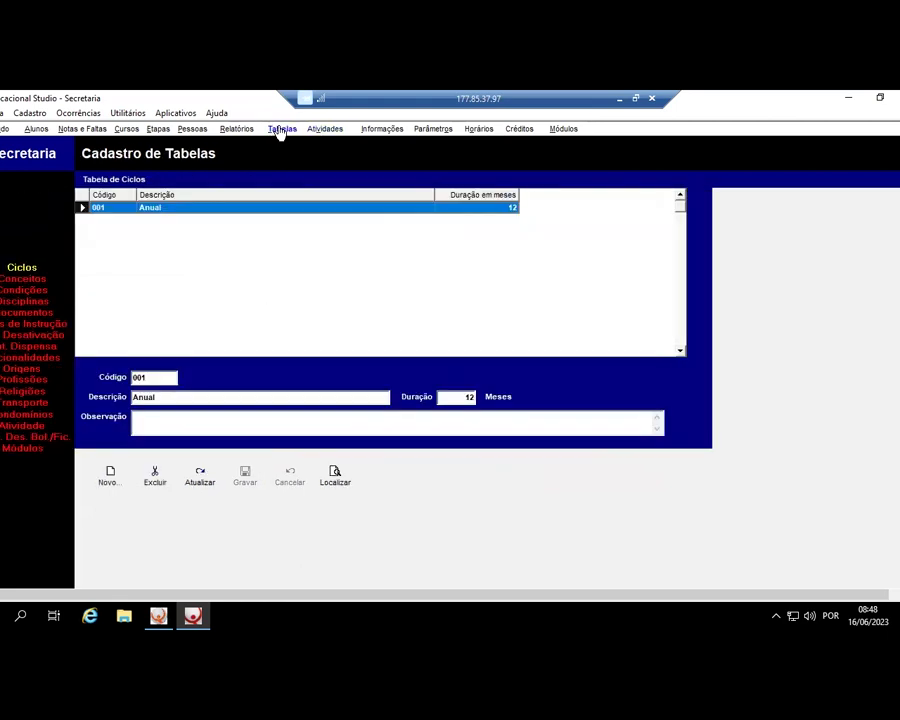
pyautogui.click(48, 338)
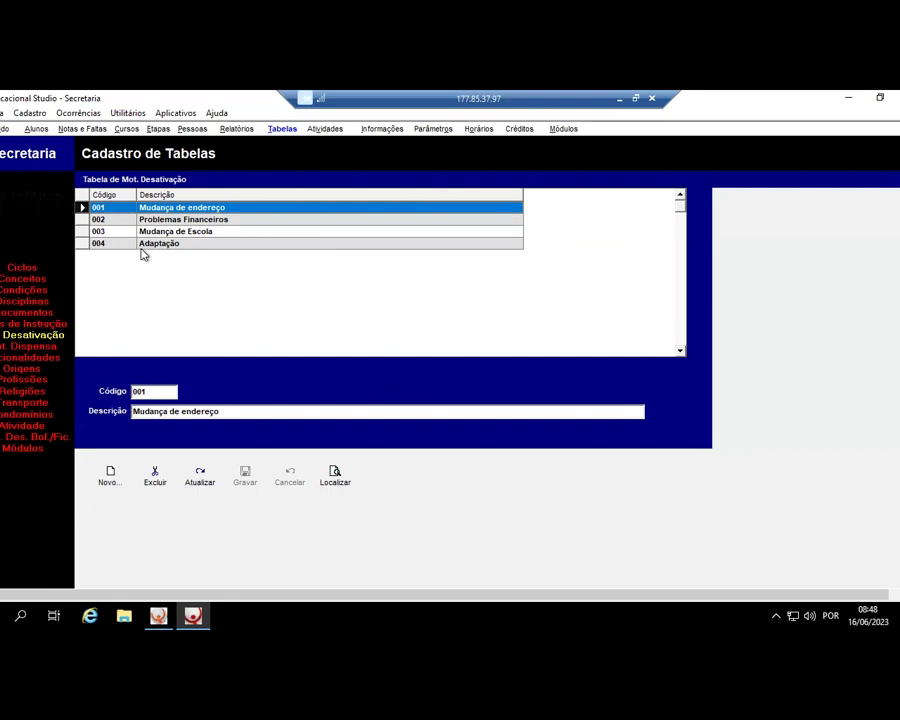
pyautogui.click(109, 476)
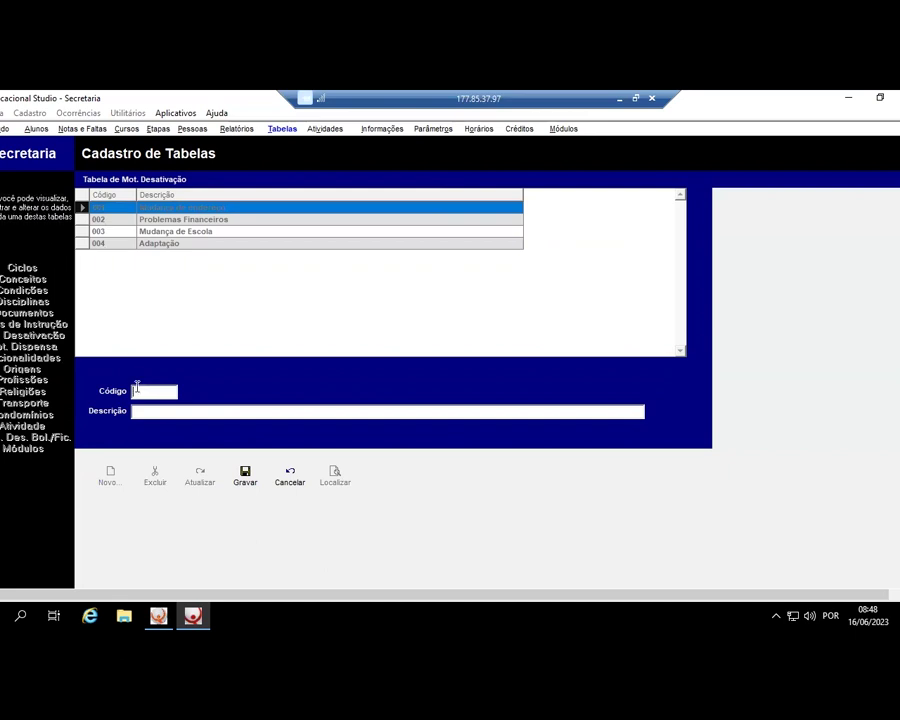
pyautogui.write('005')
pyautogui.click(146, 411)
pyautogui.write('Teste')
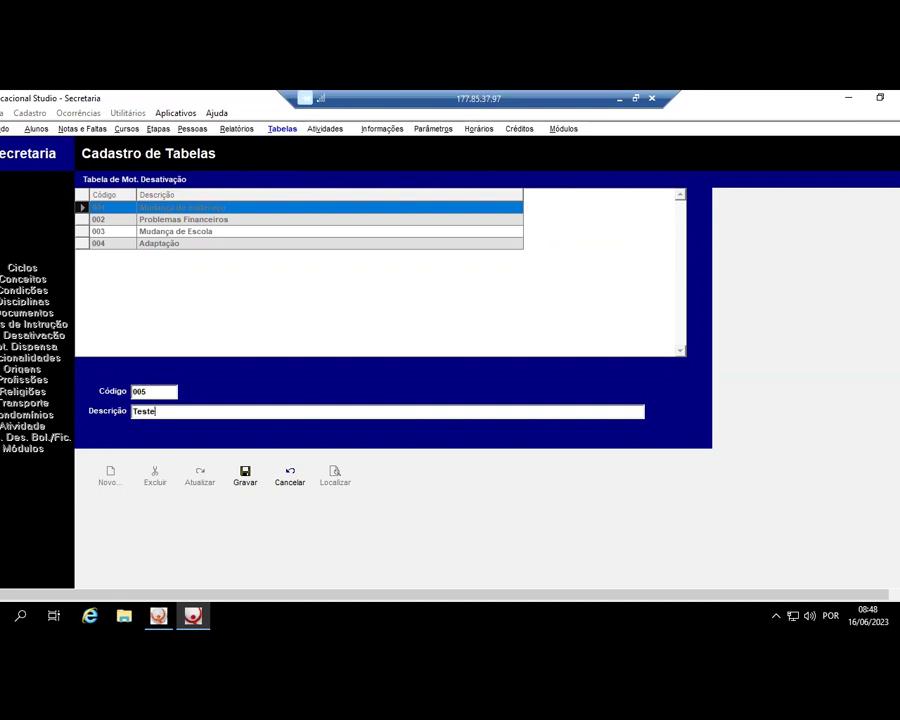
pyautogui.click(245, 476)
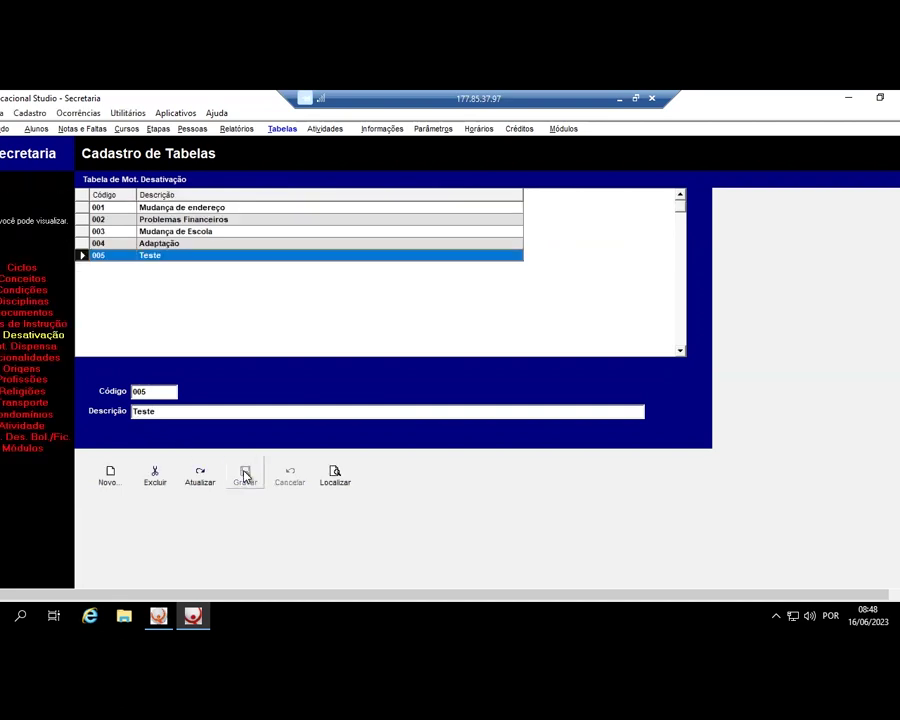